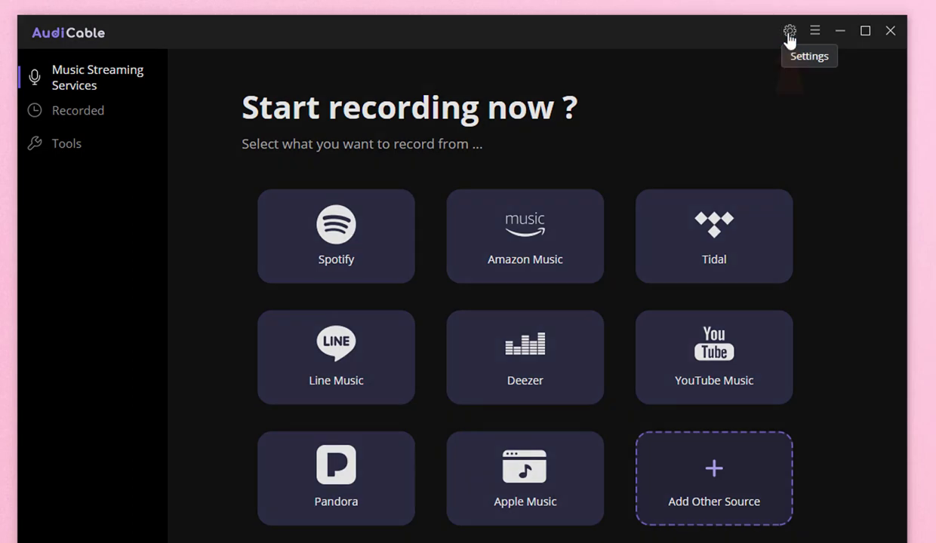
Step: Set AudiCable output to 320kbps MP3, saved in Documents\AudiCable\New folder
left_click(789, 32)
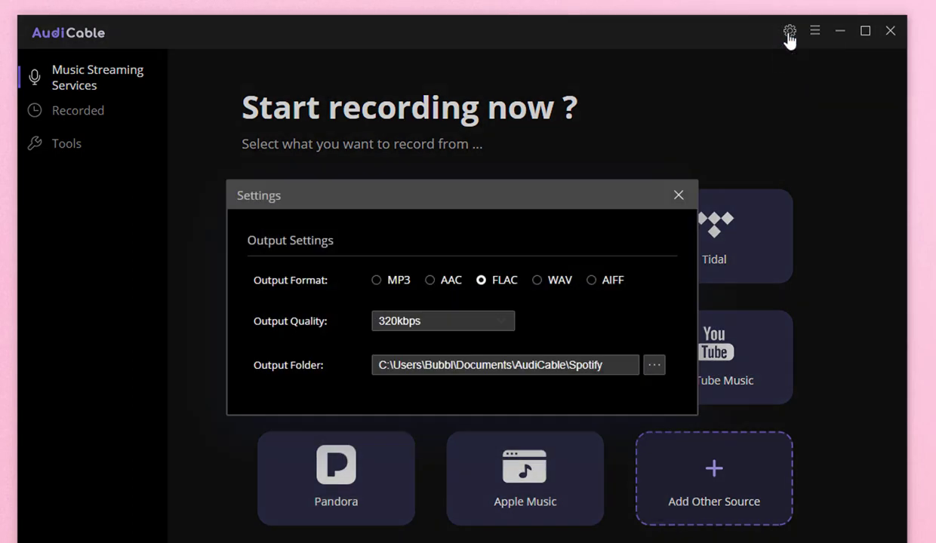
left_click(380, 281)
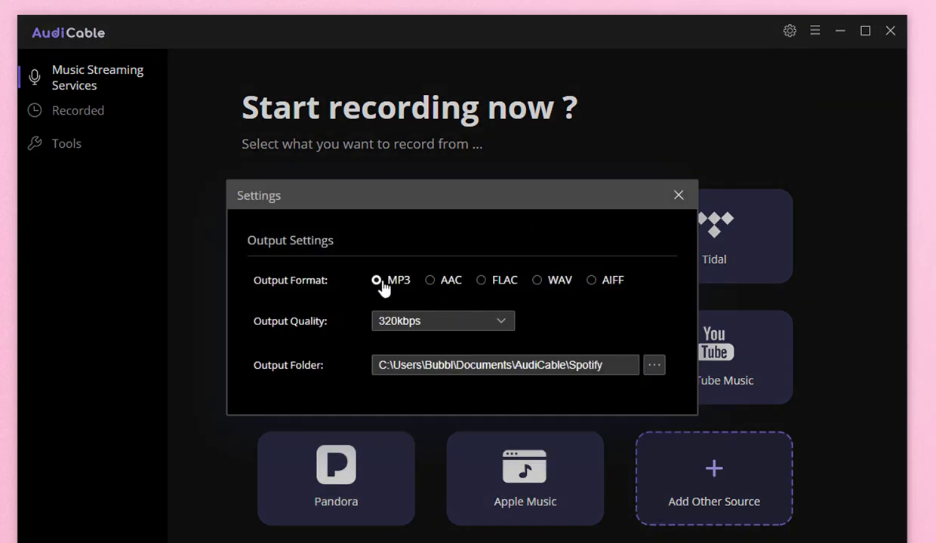
left_click(504, 323)
left_click(459, 428)
left_click(653, 365)
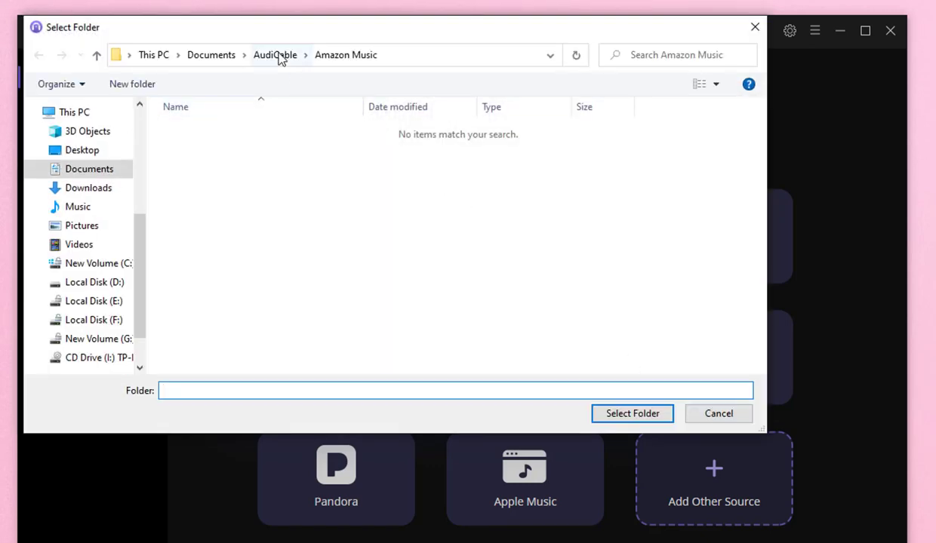
left_click(276, 56)
left_click(338, 200)
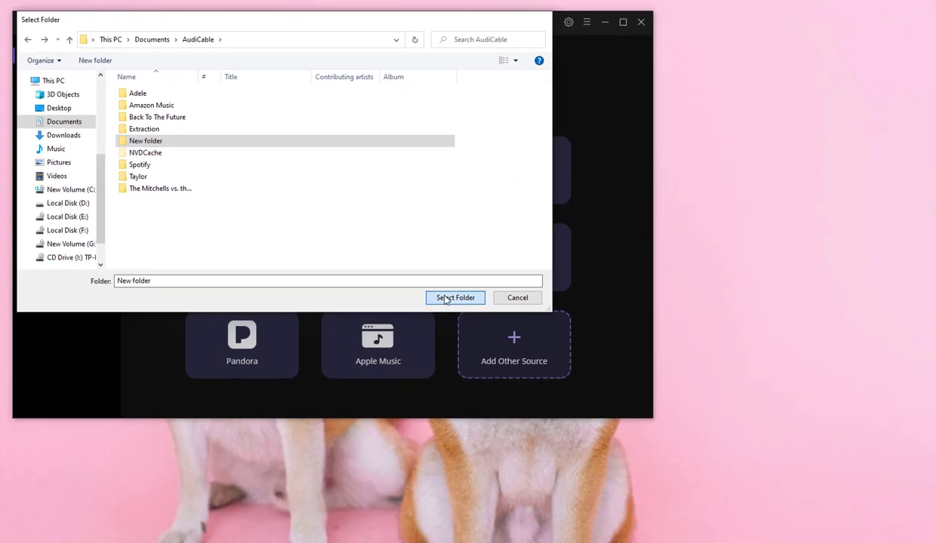
left_click(453, 298)
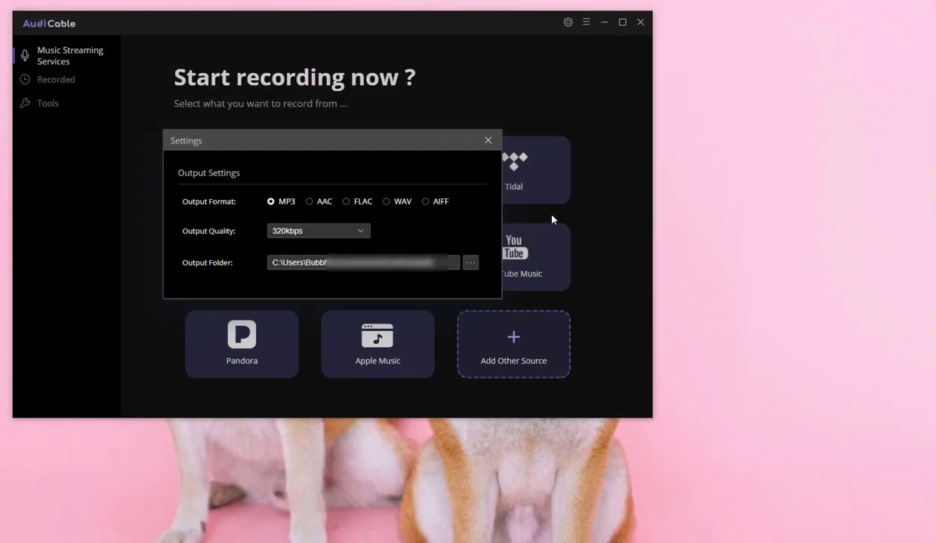
Step: Start recording from Amazon Music and sign in with the account e-mail and password, staying signed in
left_click(488, 142)
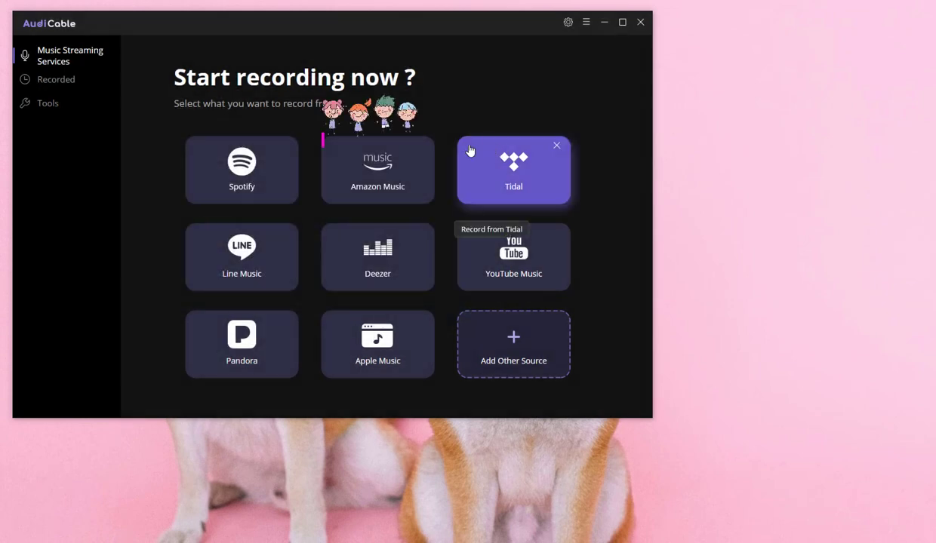
left_click(370, 190)
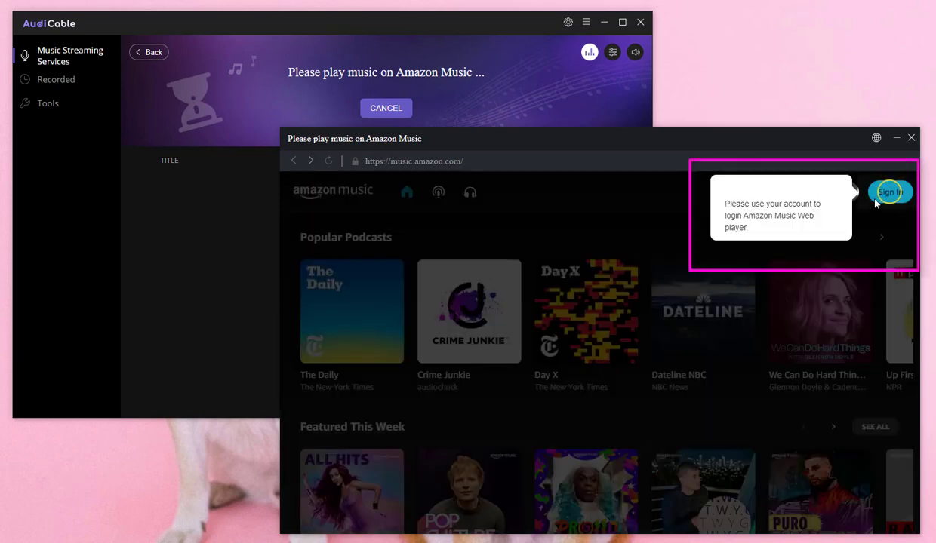
left_click(878, 198)
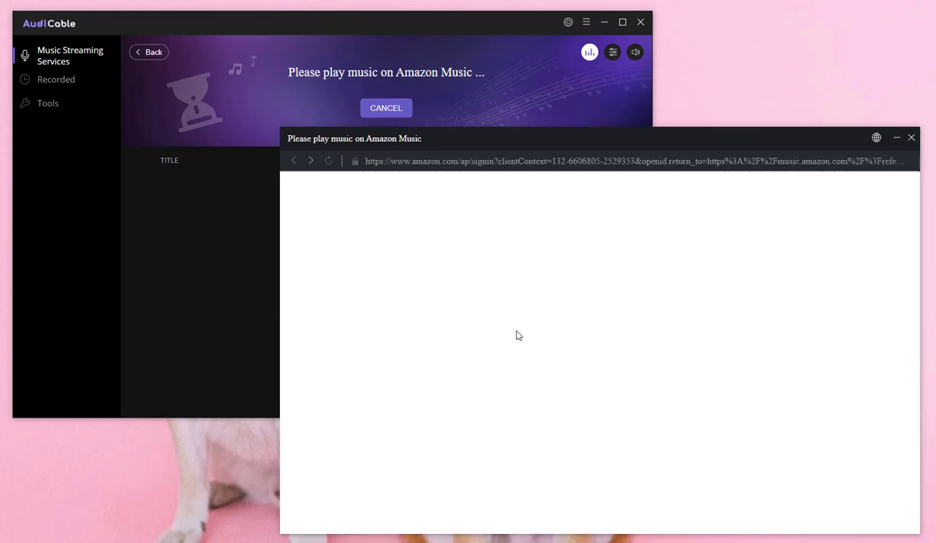
key("ctrl+v")
left_click(547, 323)
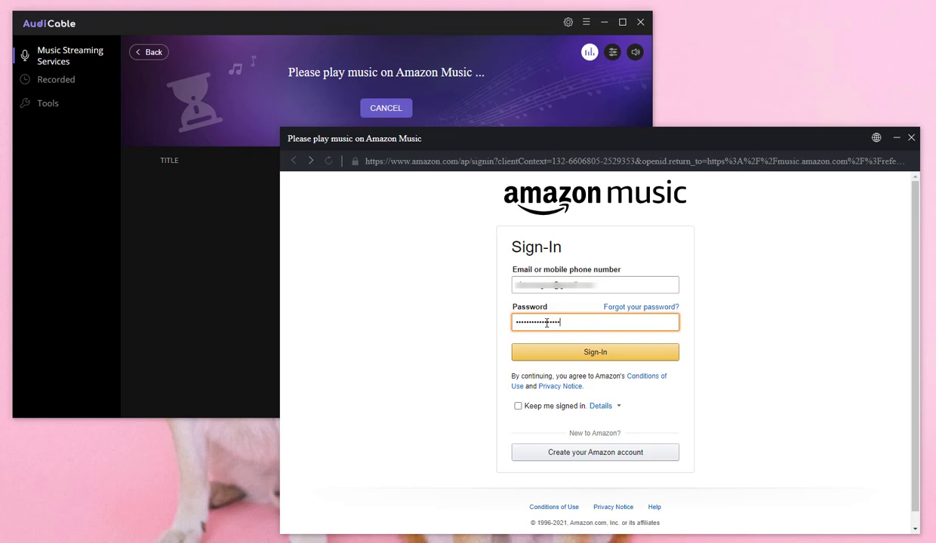
left_click(518, 405)
left_click(559, 358)
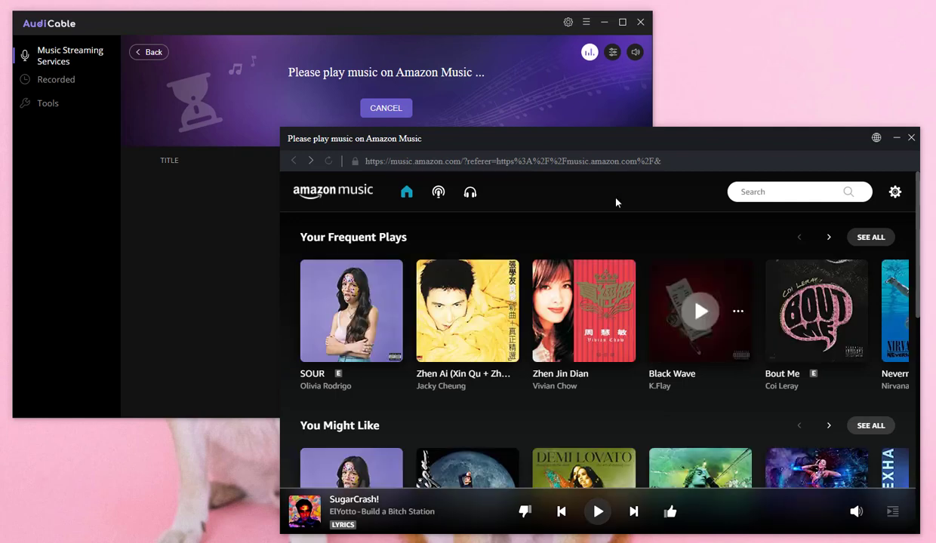
Step: Set AudiCable's audio splitting to 'Do not split', then return to the Amazon Music player
scroll(607, 212, "down", 4)
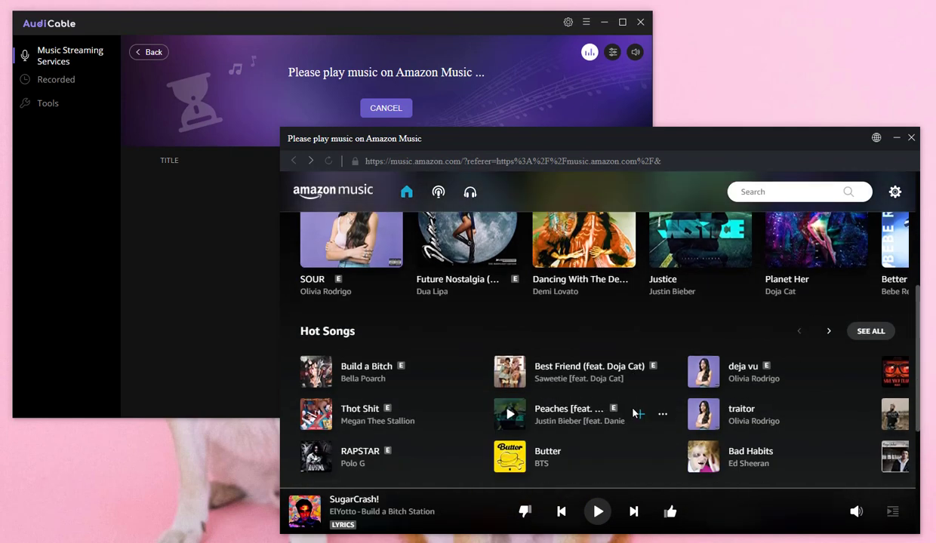
left_click(614, 54)
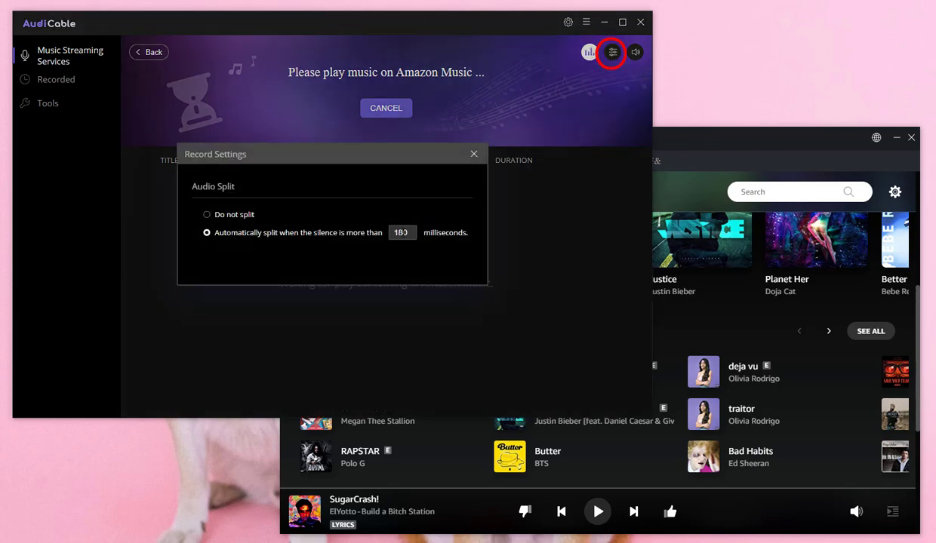
left_click(208, 215)
left_click(474, 154)
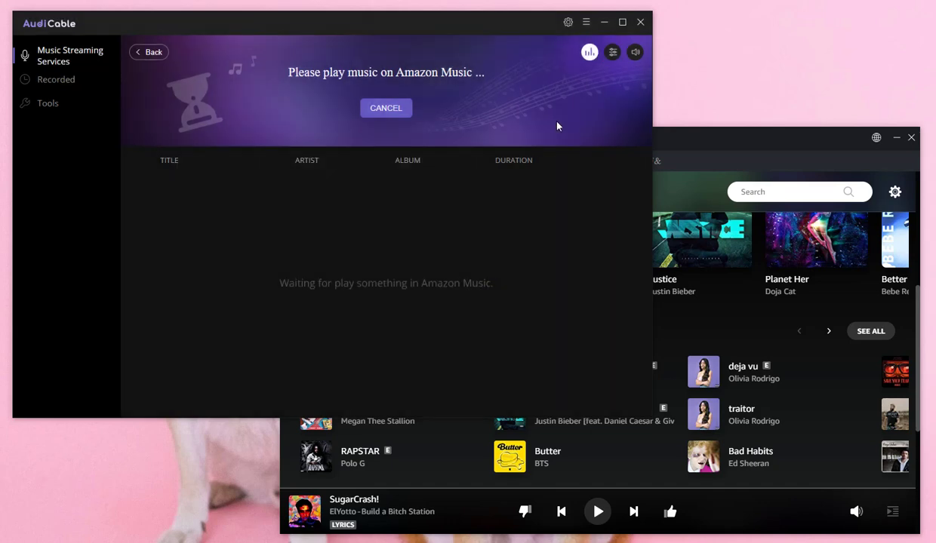
left_click(698, 155)
Step: Play the THOT SHIT album from the Thot Shit track menu and mute AudiCable while it records
scroll(818, 339, "down", 2)
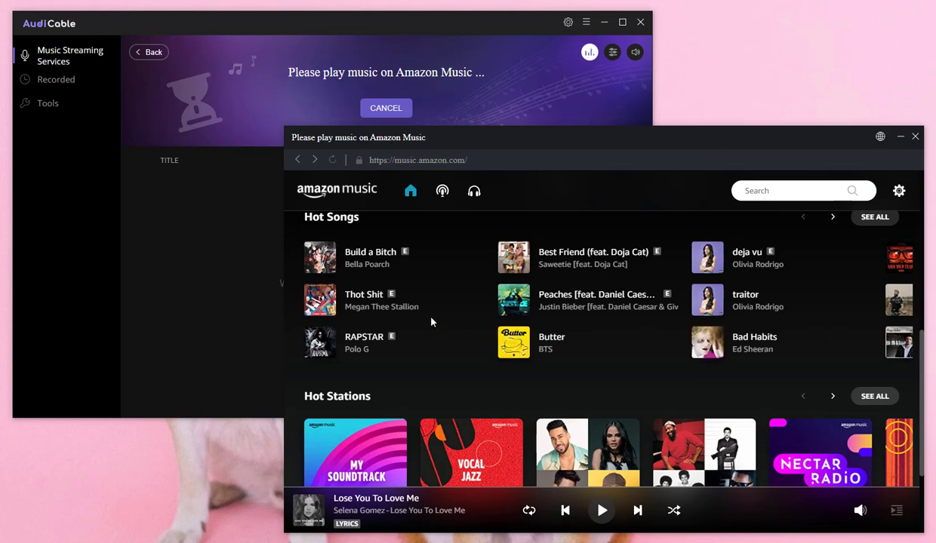
left_click(463, 299)
left_click(489, 360)
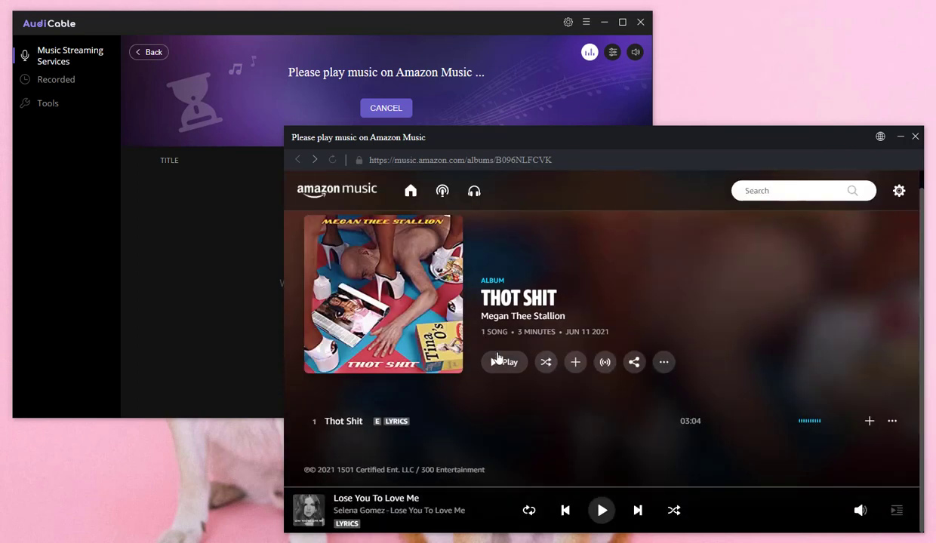
left_click(500, 361)
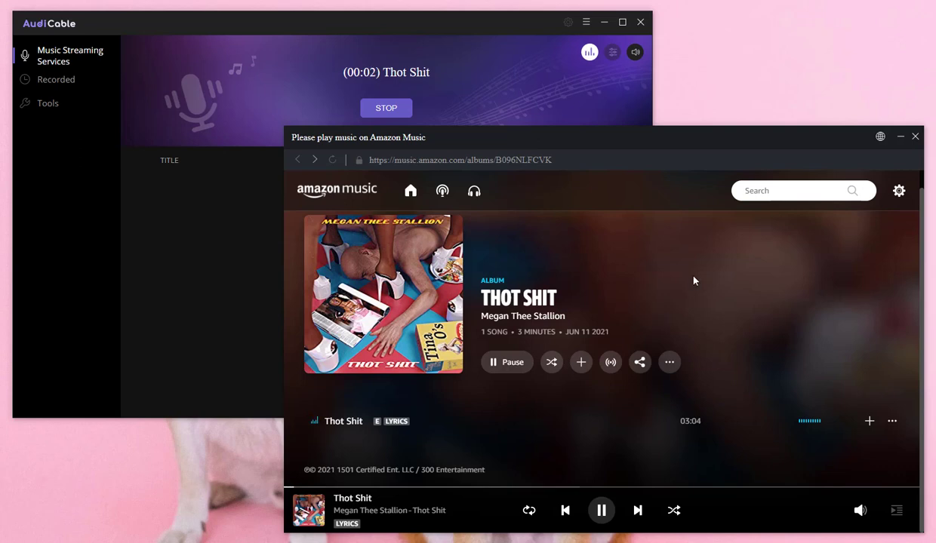
left_click(635, 52)
left_click(666, 136)
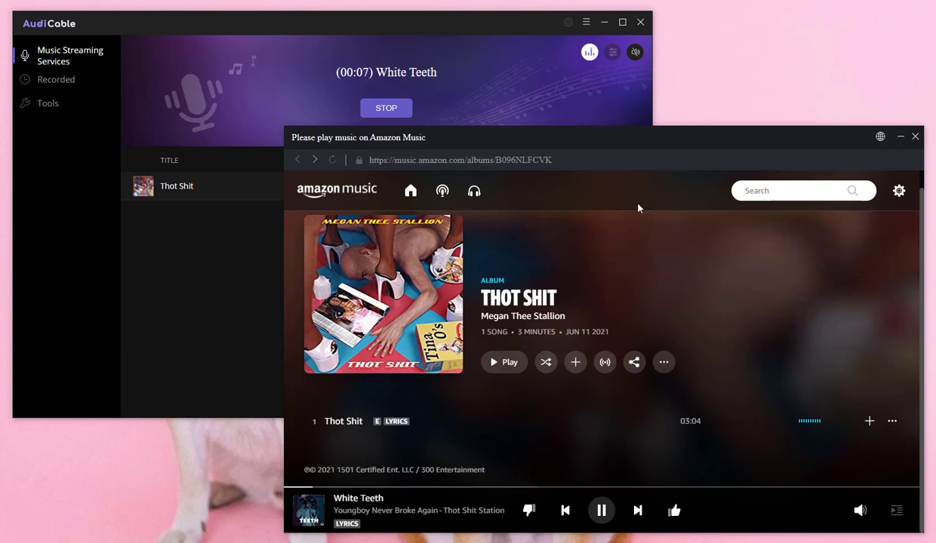
Step: Pause Amazon Music playback and delete the partial White Teeth recording from AudiCable's list
left_click(601, 510)
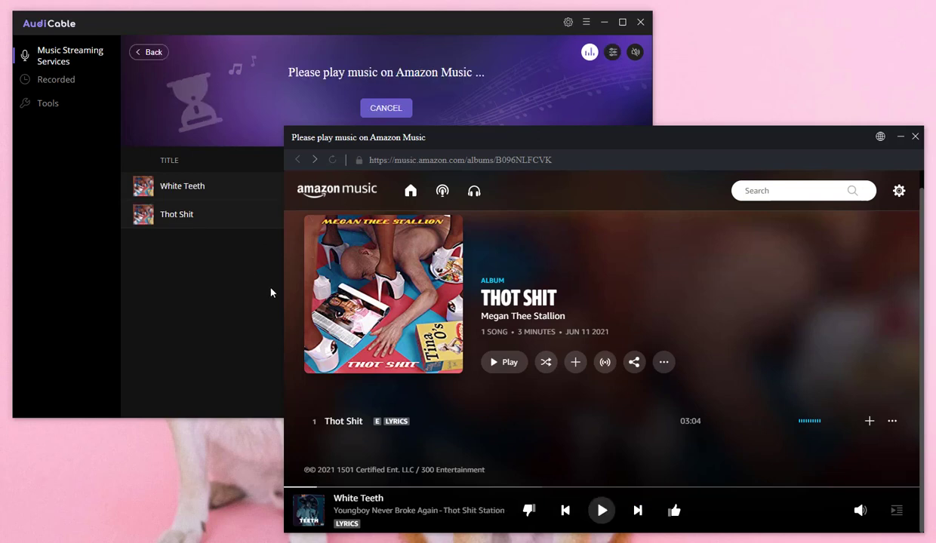
left_click(272, 293)
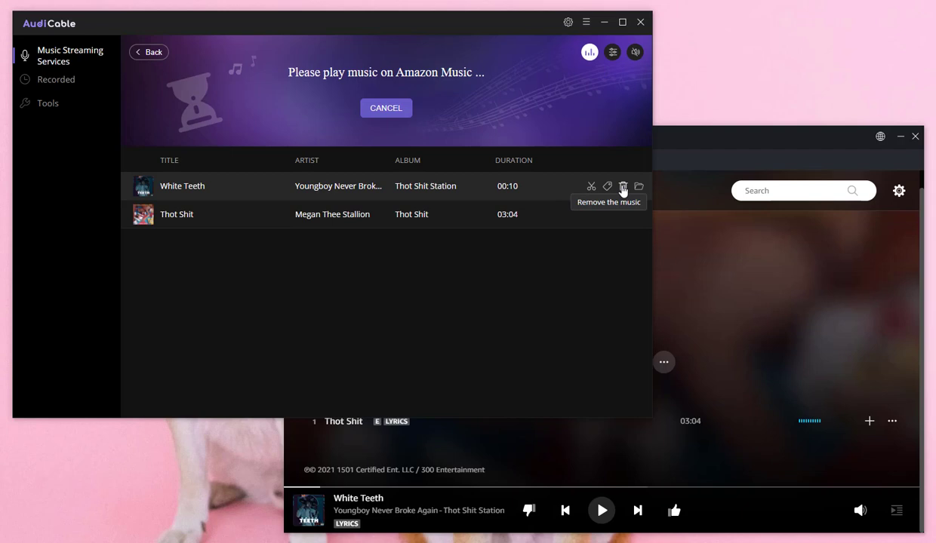
left_click(623, 189)
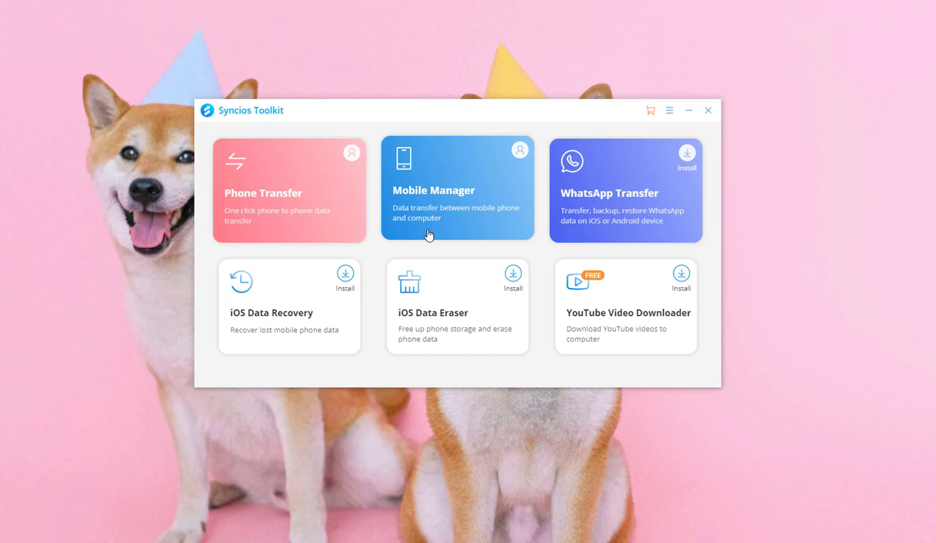
Step: Add a playlist named 'Amazon Music' to the iPhone's music library in Mobile Manager
left_click(427, 235)
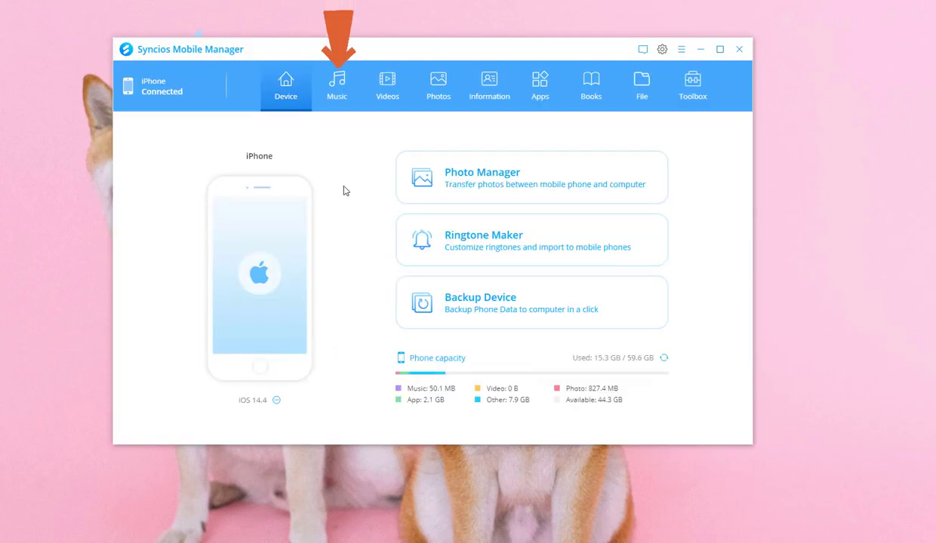
left_click(337, 107)
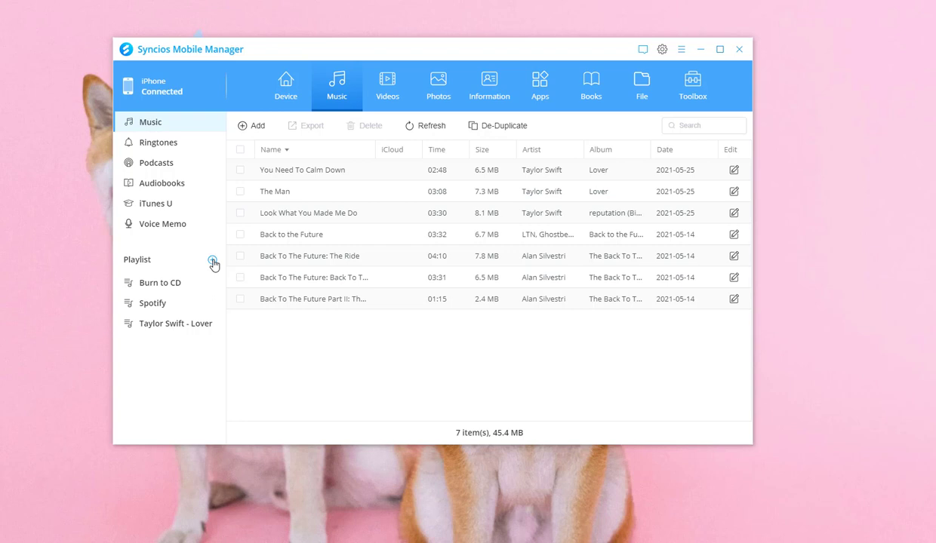
left_click(212, 261)
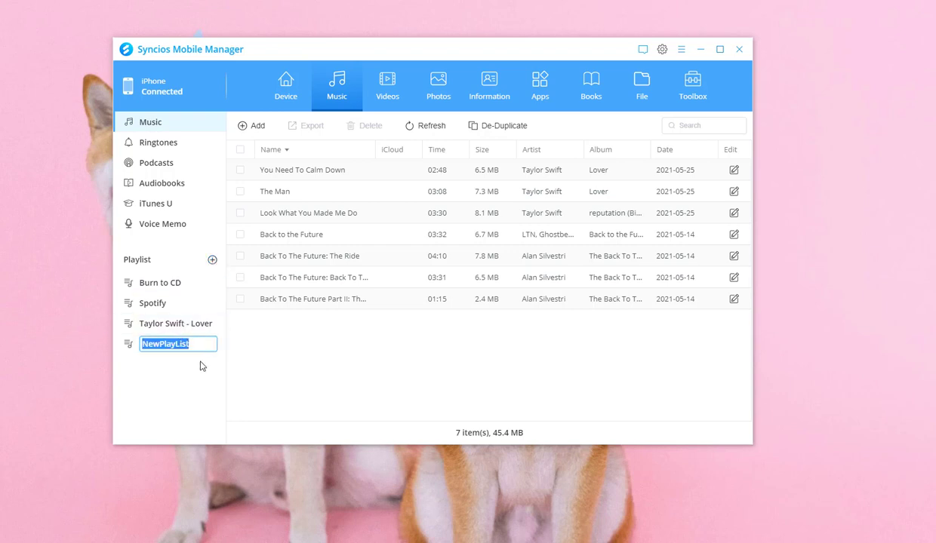
type("Amazon Music")
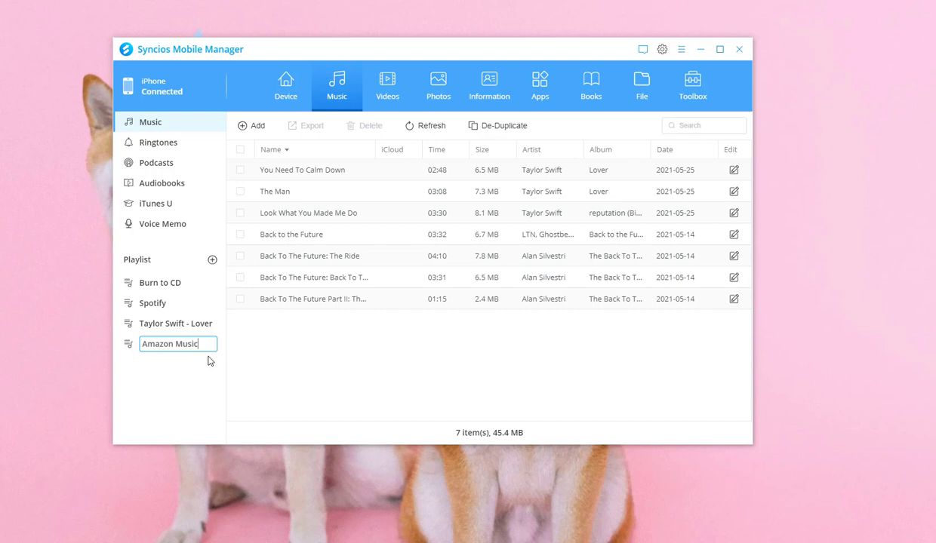
key("Return")
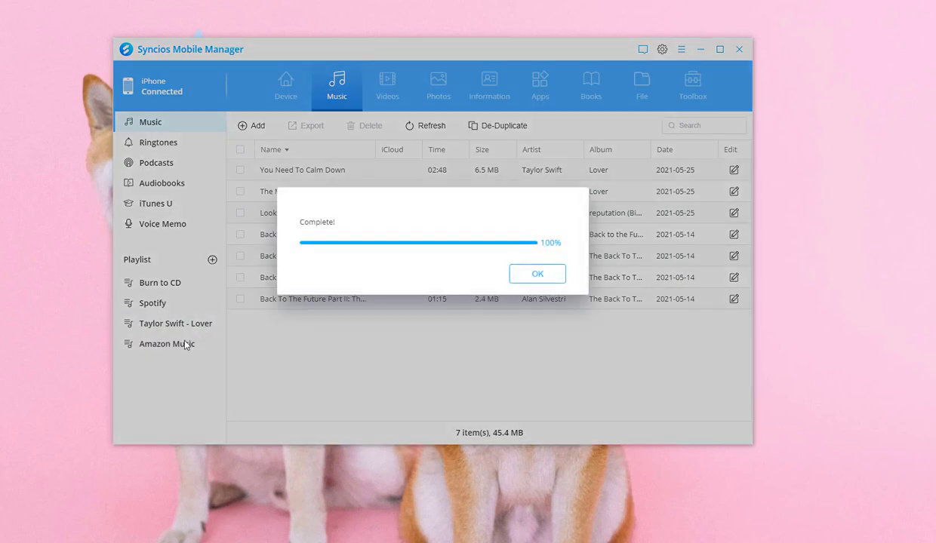
Step: Add Thot Shit.mp3 from Documents\AudiCable\New folder to the Amazon Music playlist
left_click(537, 274)
left_click(175, 349)
left_click(253, 126)
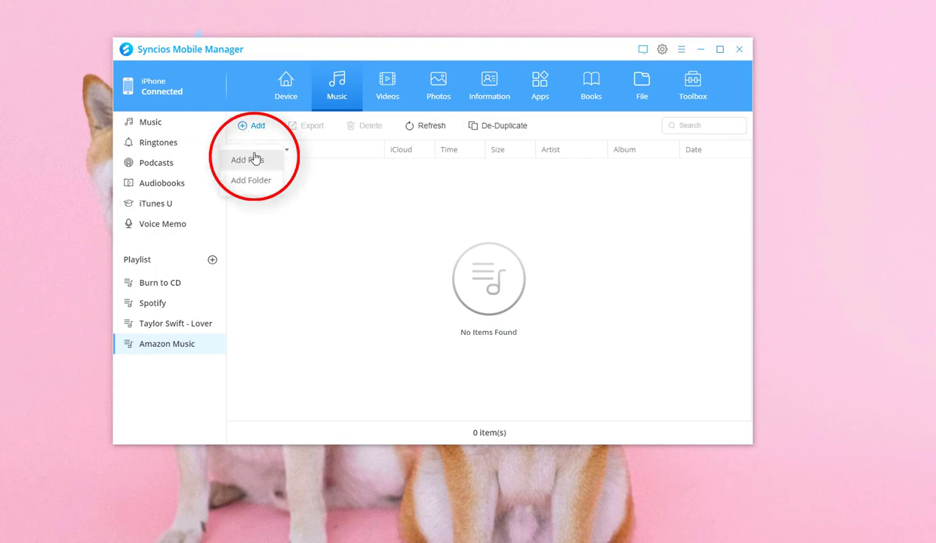
left_click(255, 159)
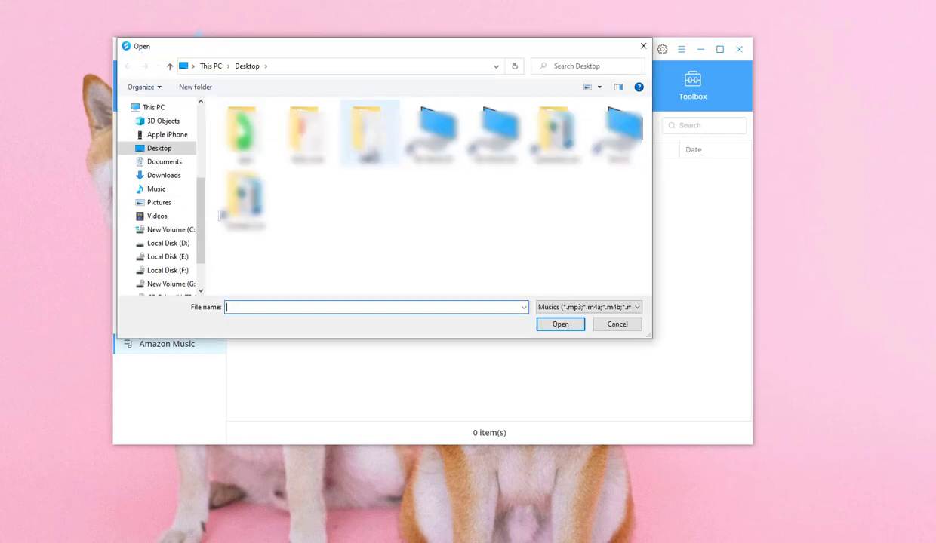
left_click(164, 162)
double_click(255, 179)
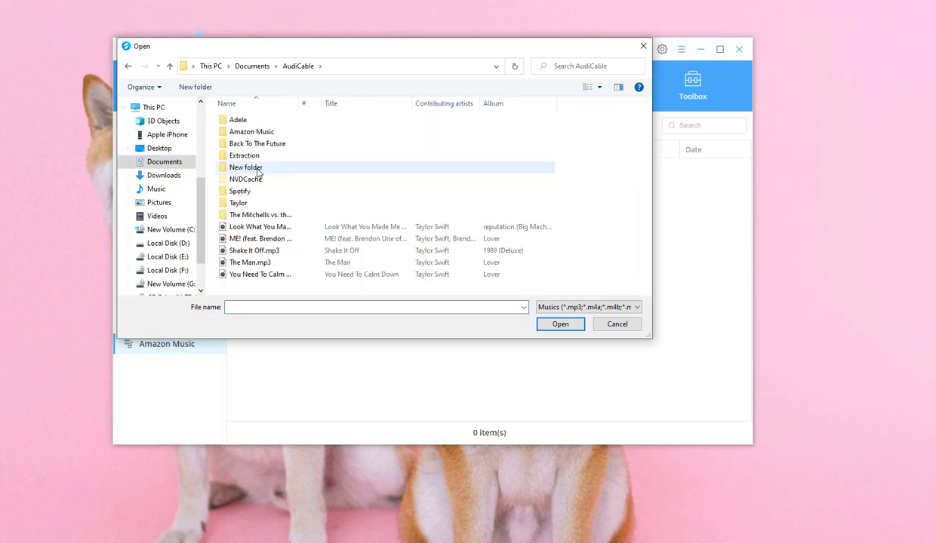
double_click(249, 167)
left_click(265, 122)
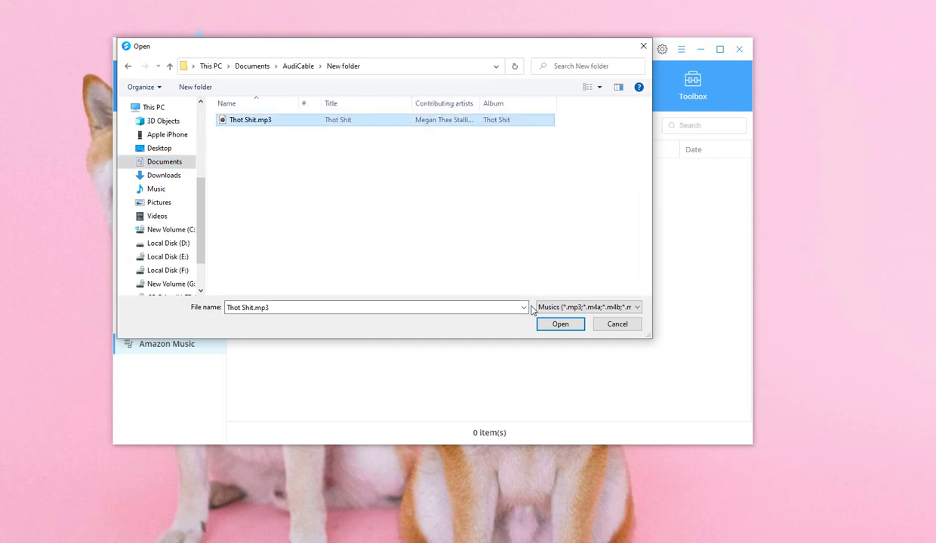
left_click(559, 326)
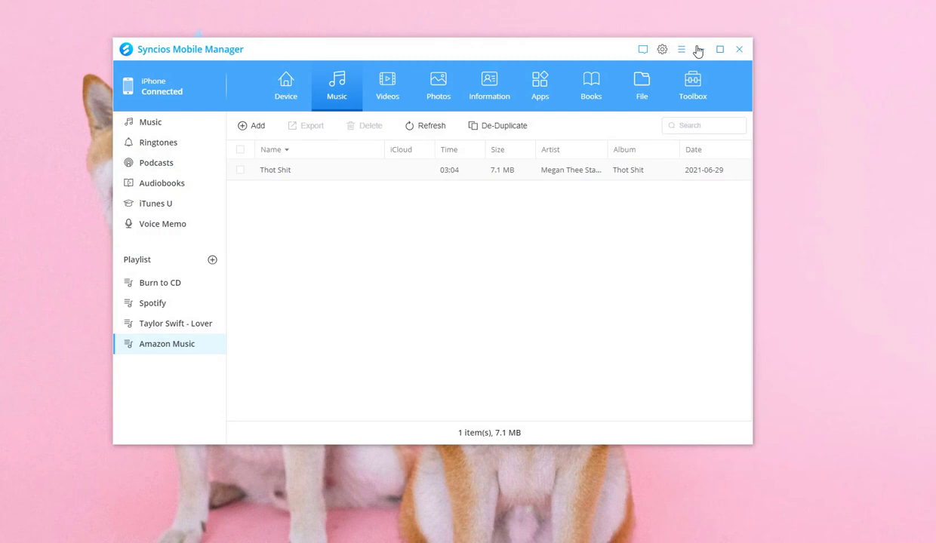
Step: Minimize Syncios Mobile Manager to get back to the Syncios Toolkit launcher
left_click(700, 51)
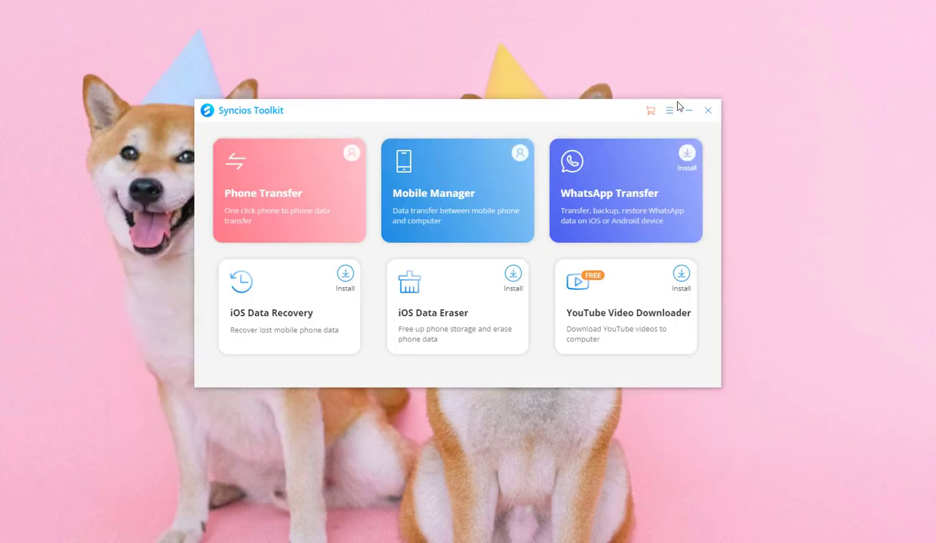